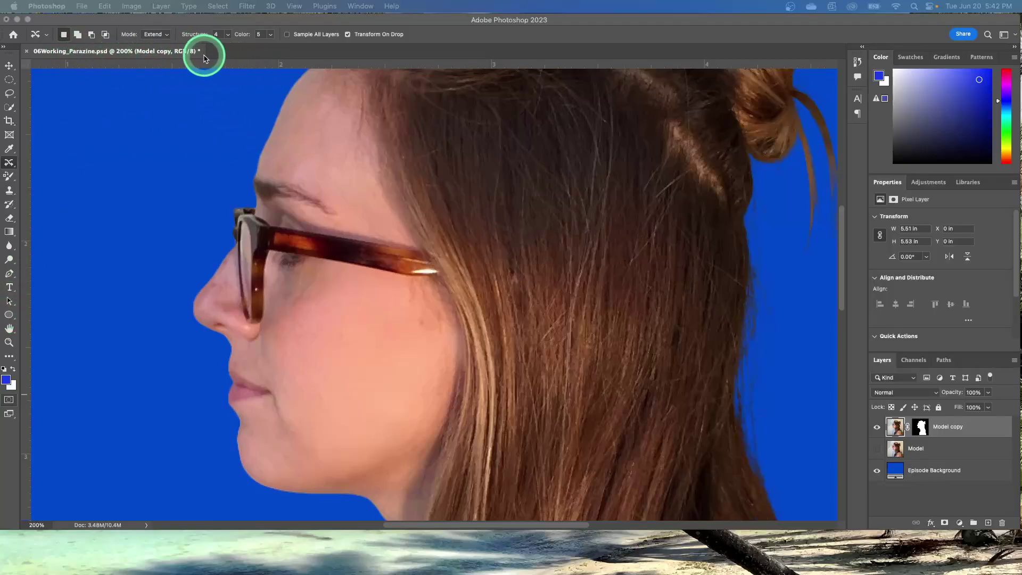
Step: Save 06Working_Parazine.psd with File > Save
left_click(83, 6)
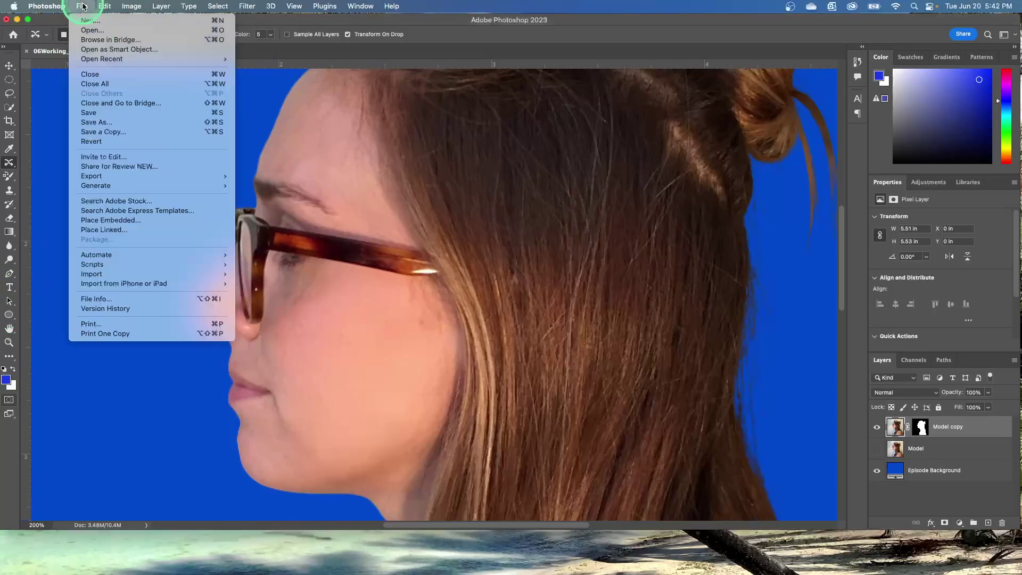
left_click(92, 113)
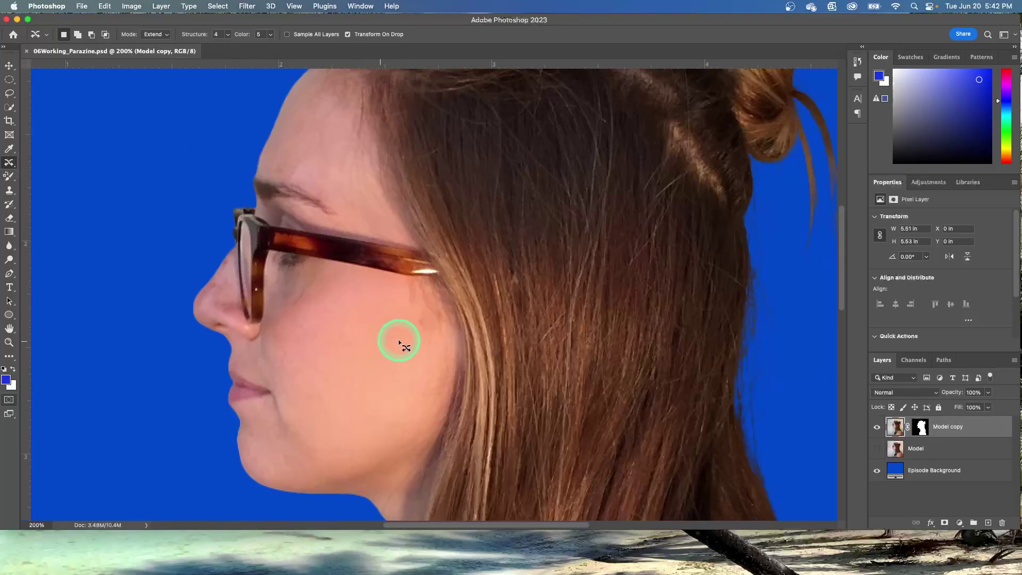
Step: Turn off the Episode Background layer's visibility in the Layers panel
left_click(877, 472)
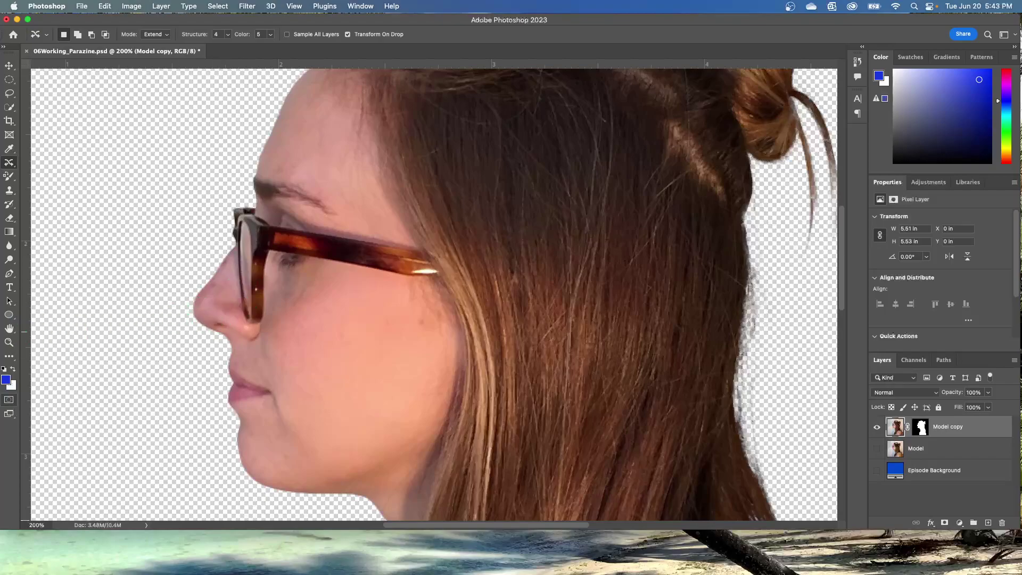
Step: Enter Quick Mask mode, briefly switching the toolbar to two columns and back
left_click(10, 401)
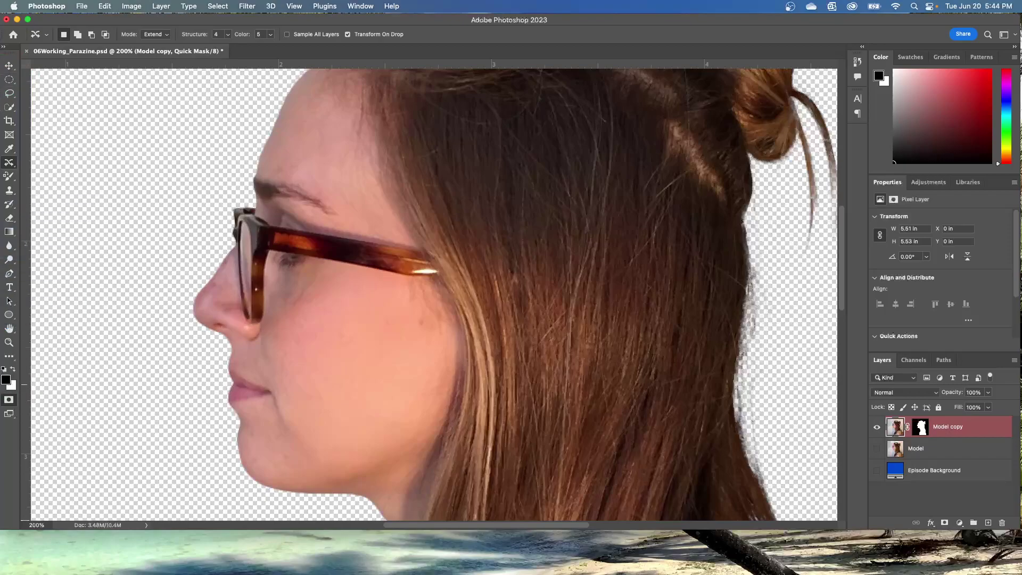
left_click(4, 47)
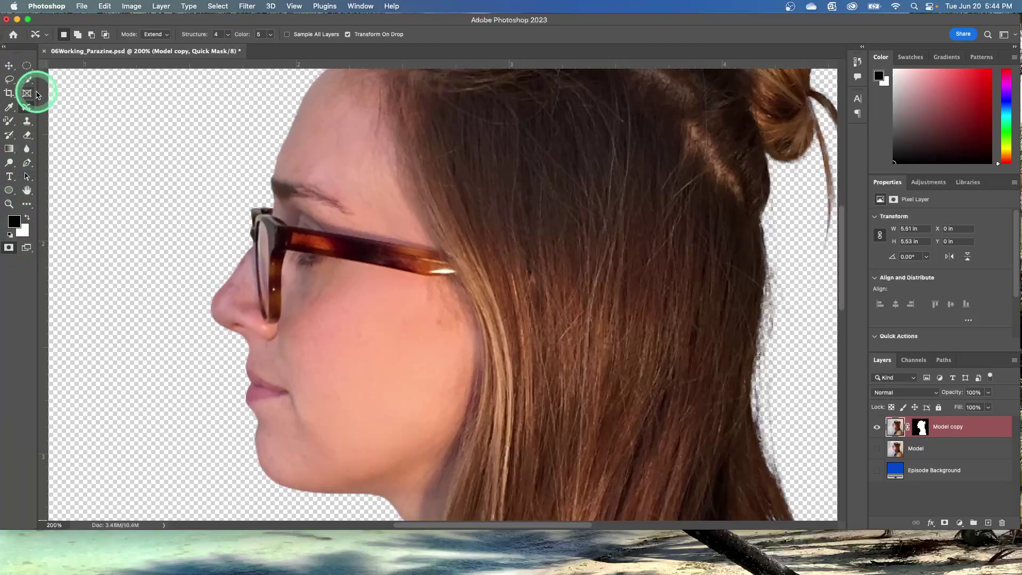
left_click(5, 49)
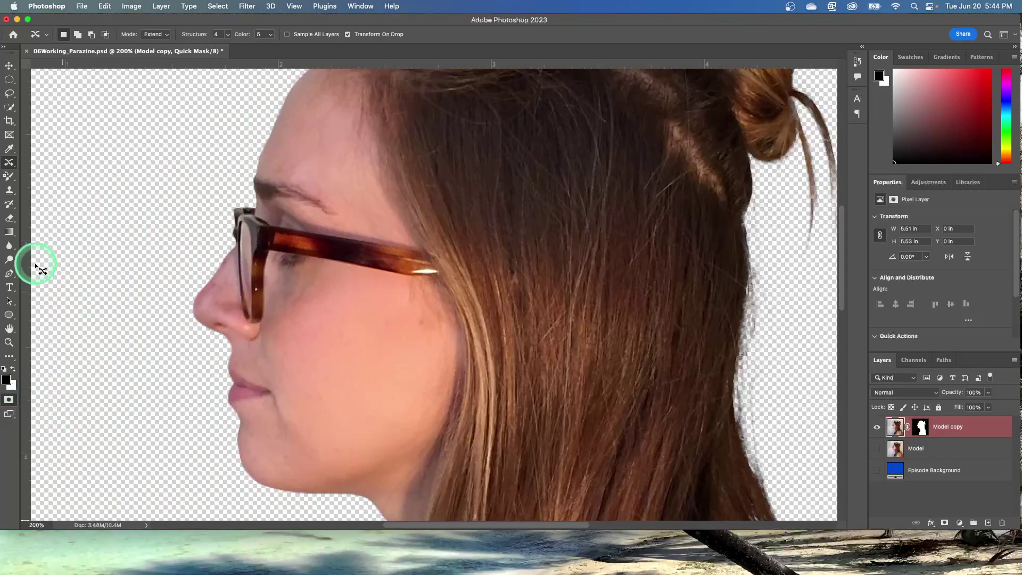
Step: Switch to the Brush Tool with its painting mode kept at Normal
left_click(7, 178)
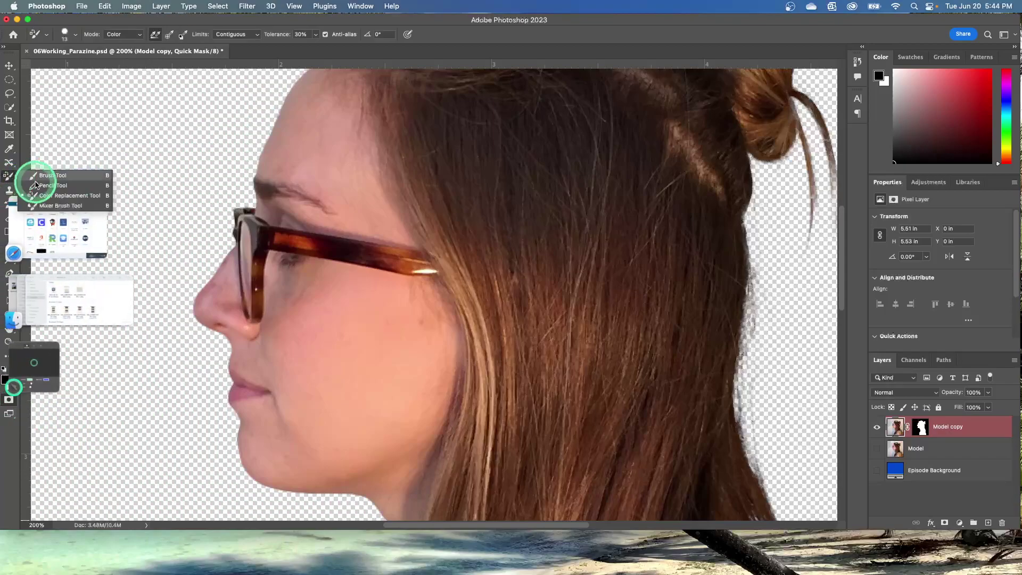
left_click(47, 176)
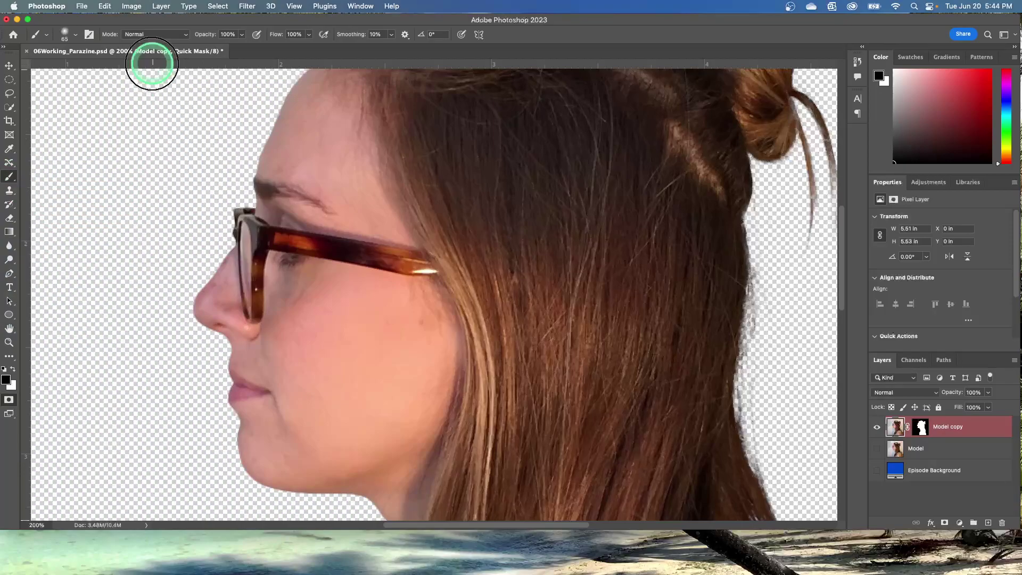
left_click(144, 36)
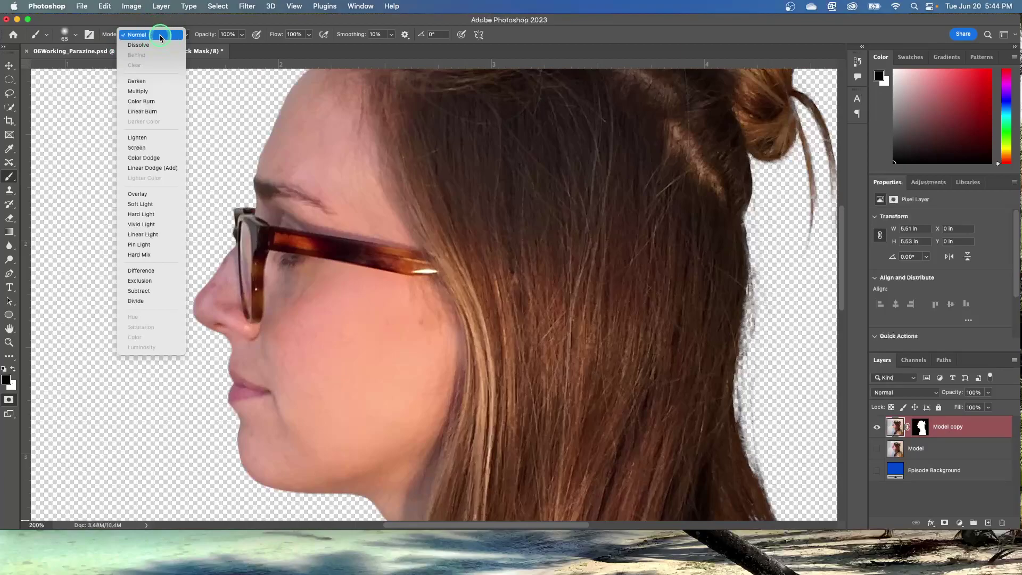
left_click(161, 38)
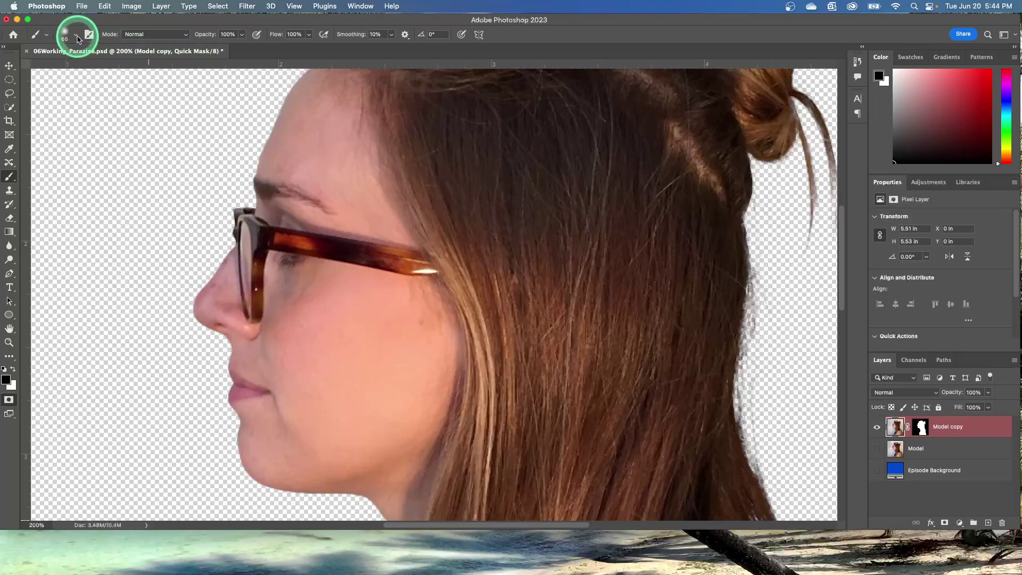
Step: Set the brush to 13 px with 100% hardness and paint a test dot beside the forehead
left_click(77, 37)
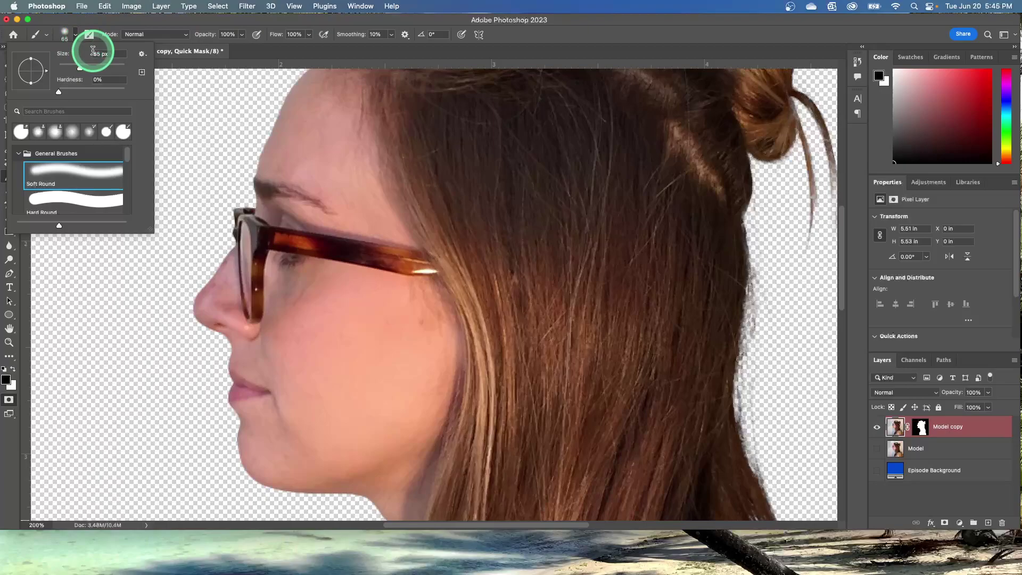
left_click(83, 51)
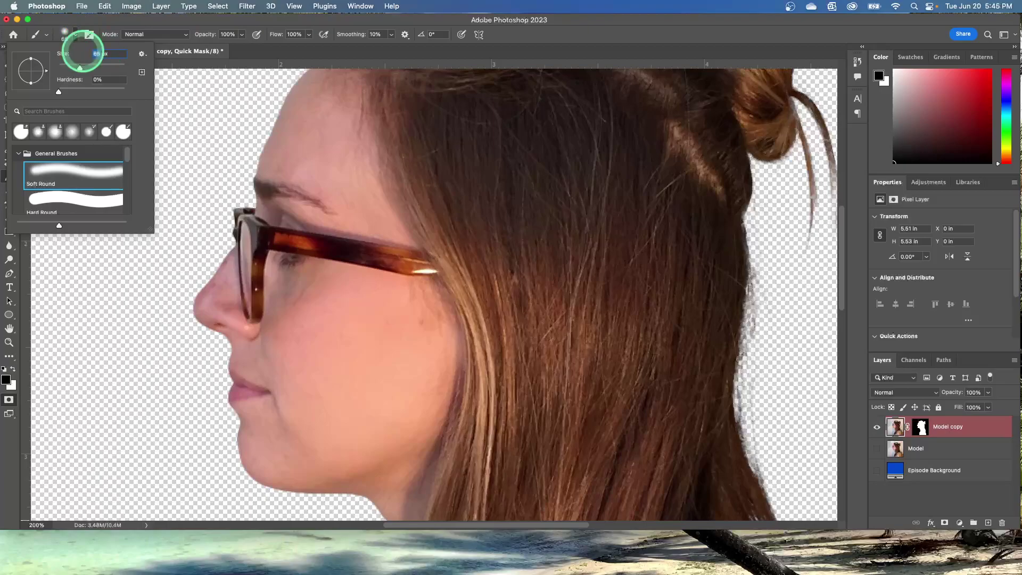
type("13")
scroll(83, 53, "down", 2)
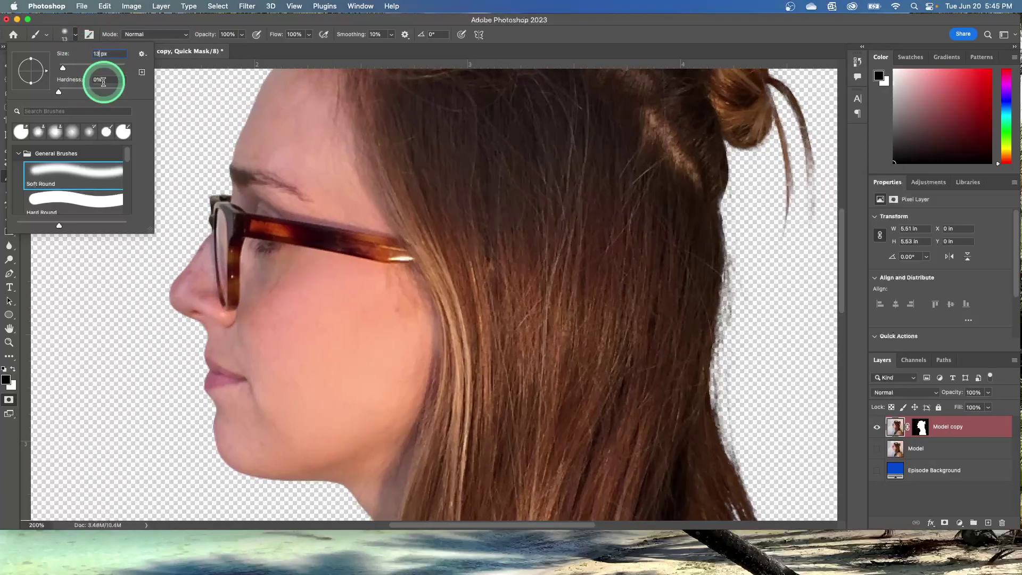
left_click_drag(61, 95, 142, 91)
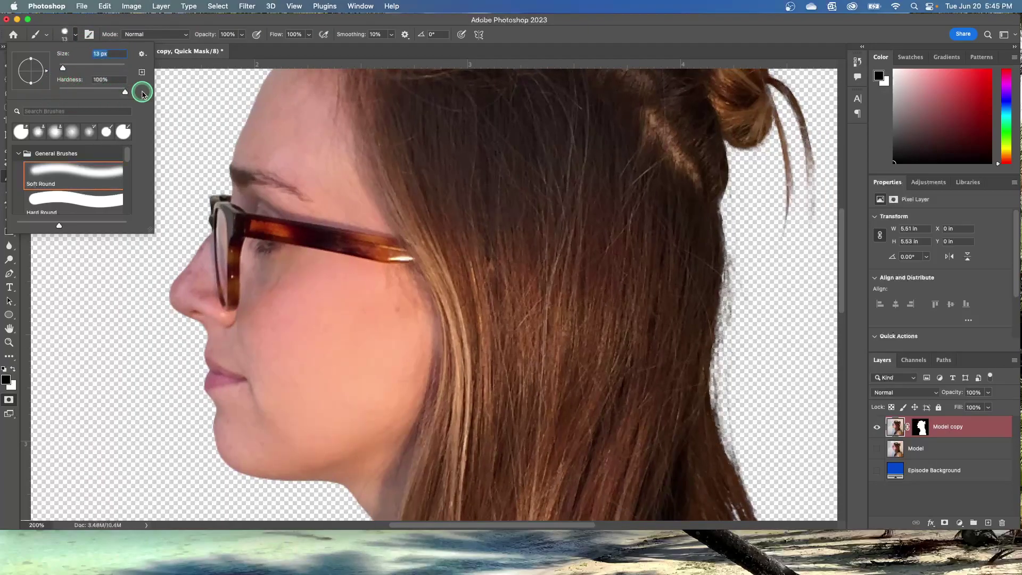
key("Return")
left_click(201, 117)
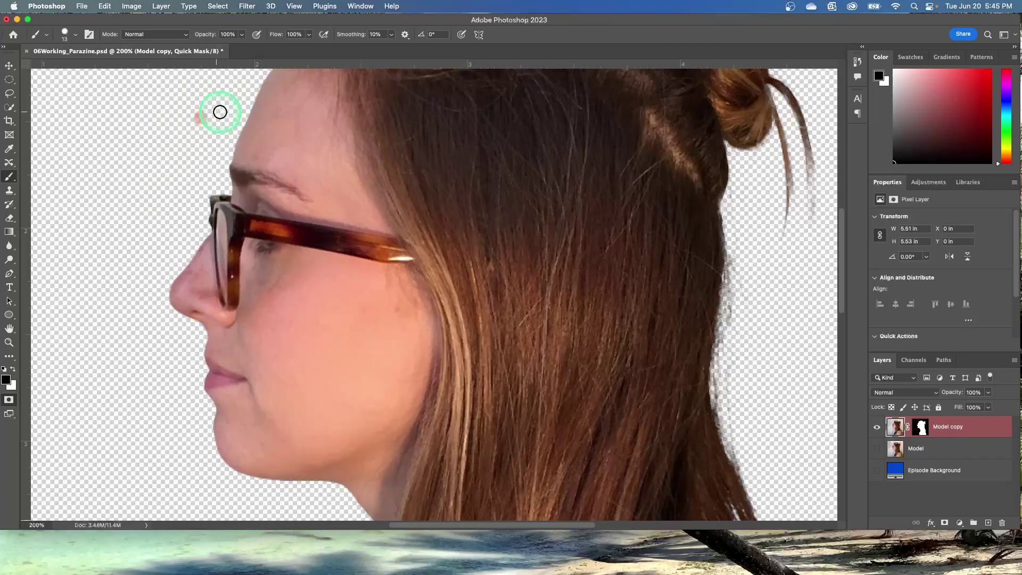
Step: Paint quick mask along the glasses temple arm, redoing the stroke over the hinge
left_click(396, 245)
mouse_move(396, 245)
left_mouse_down()
mouse_move(356, 241)
mouse_move(404, 249)
mouse_move(386, 257)
left_mouse_up()
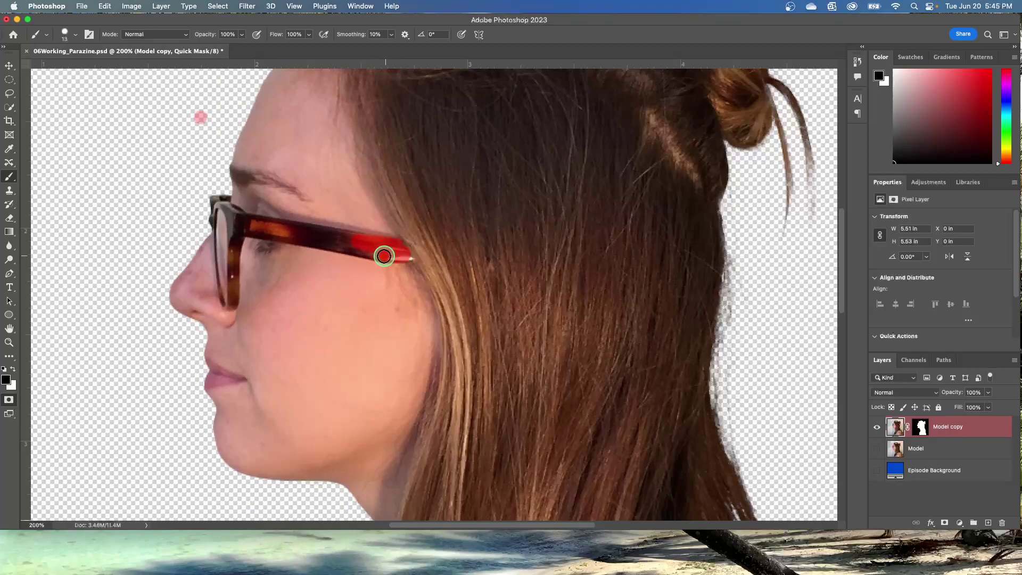
left_click_drag(384, 256, 357, 249)
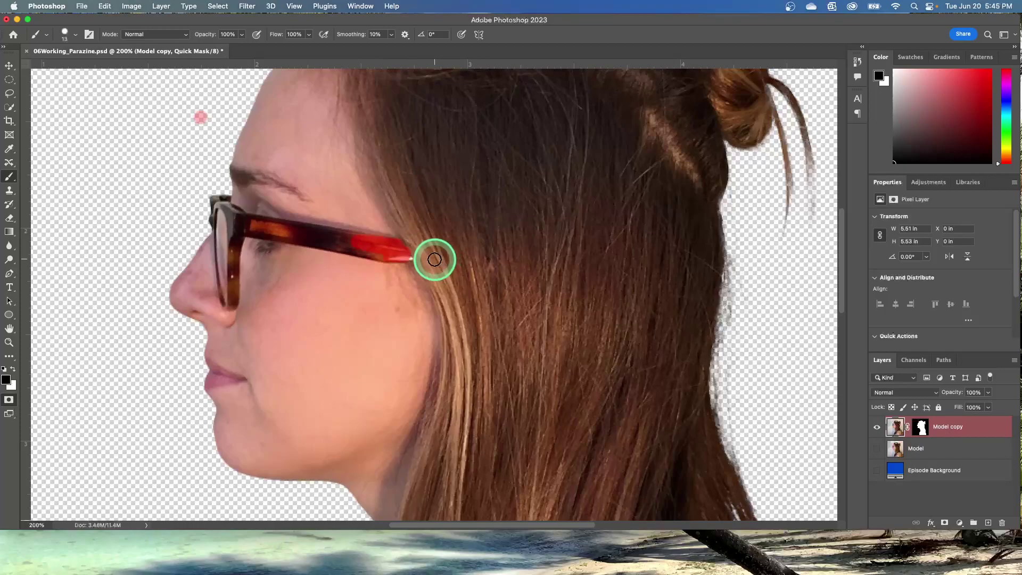
mouse_move(383, 254)
left_mouse_down()
mouse_move(247, 224)
mouse_move(347, 233)
mouse_move(365, 238)
mouse_move(260, 233)
mouse_move(234, 218)
mouse_move(241, 230)
left_mouse_up()
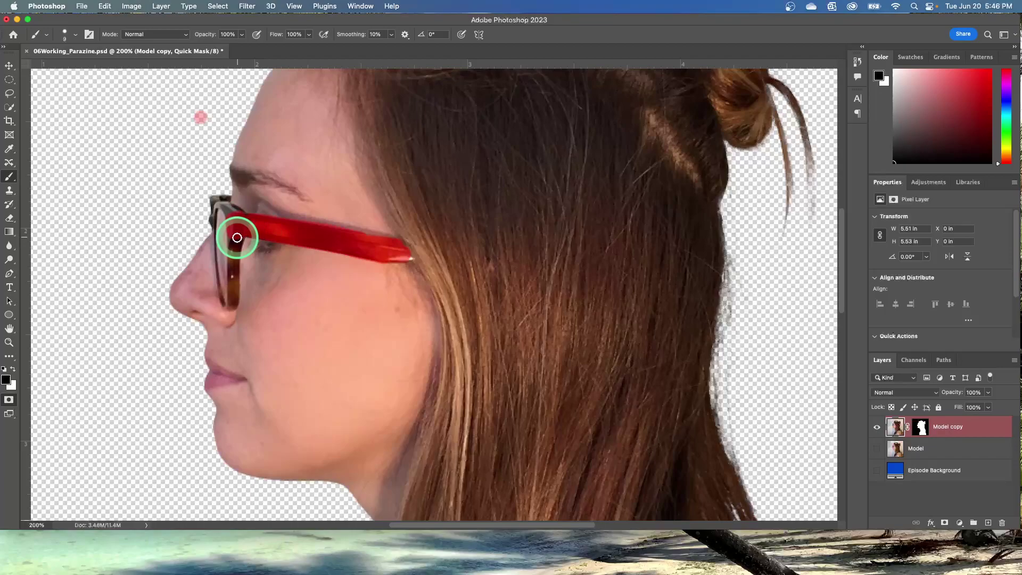
key("super+z")
mouse_move(236, 247)
left_mouse_down()
mouse_move(237, 255)
mouse_move(233, 303)
mouse_move(232, 277)
mouse_move(223, 300)
mouse_move(240, 213)
mouse_move(223, 197)
left_mouse_up()
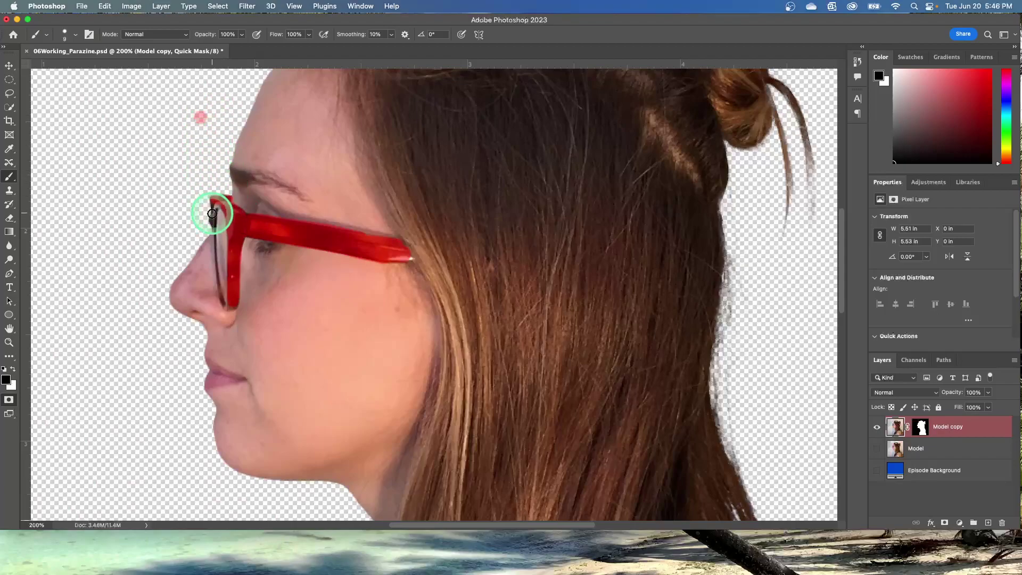
Step: Mask the front frame's top corner and edge, then repaint the full temple arm
left_click_drag(212, 213, 212, 207)
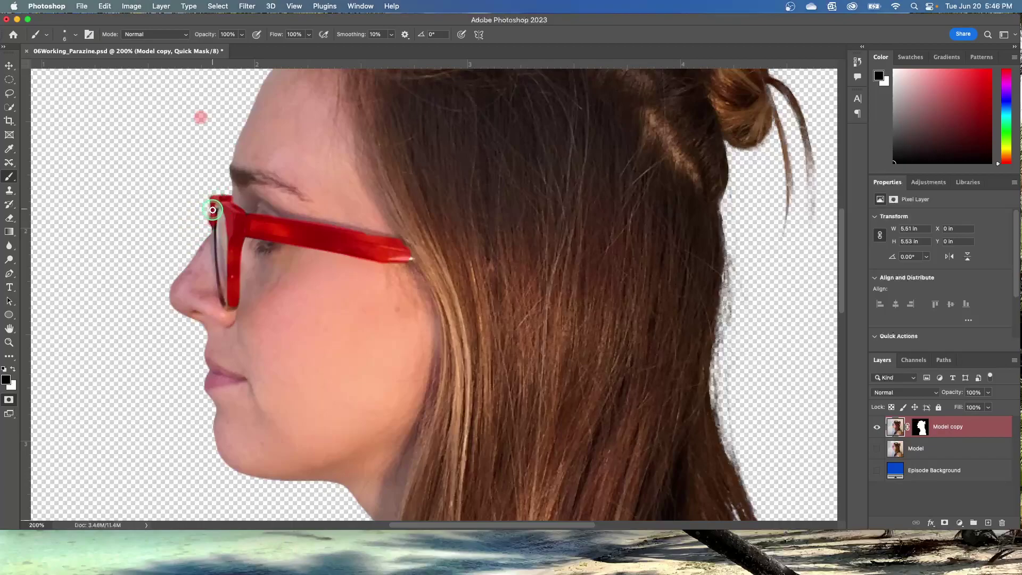
mouse_move(212, 211)
left_mouse_down()
mouse_move(215, 262)
mouse_move(214, 226)
mouse_move(216, 241)
mouse_move(260, 212)
left_mouse_up()
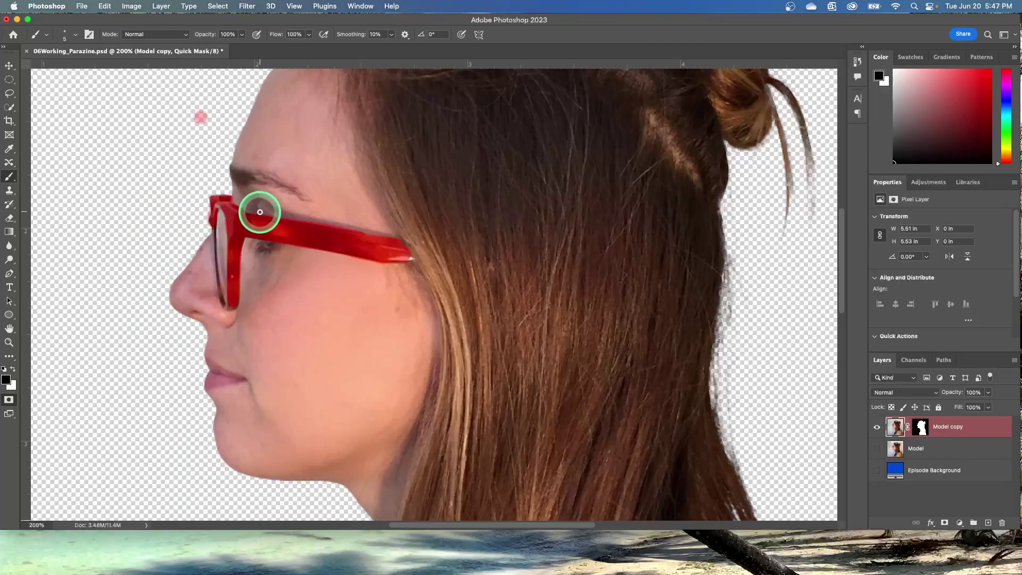
mouse_move(260, 213)
left_mouse_down()
mouse_move(276, 271)
mouse_move(215, 226)
mouse_move(219, 294)
mouse_move(233, 308)
mouse_move(217, 262)
left_mouse_up()
left_click(426, 253, "shift")
mouse_move(425, 253)
left_mouse_down()
mouse_move(347, 244)
mouse_move(447, 253)
mouse_move(246, 213)
mouse_move(306, 236)
left_mouse_up()
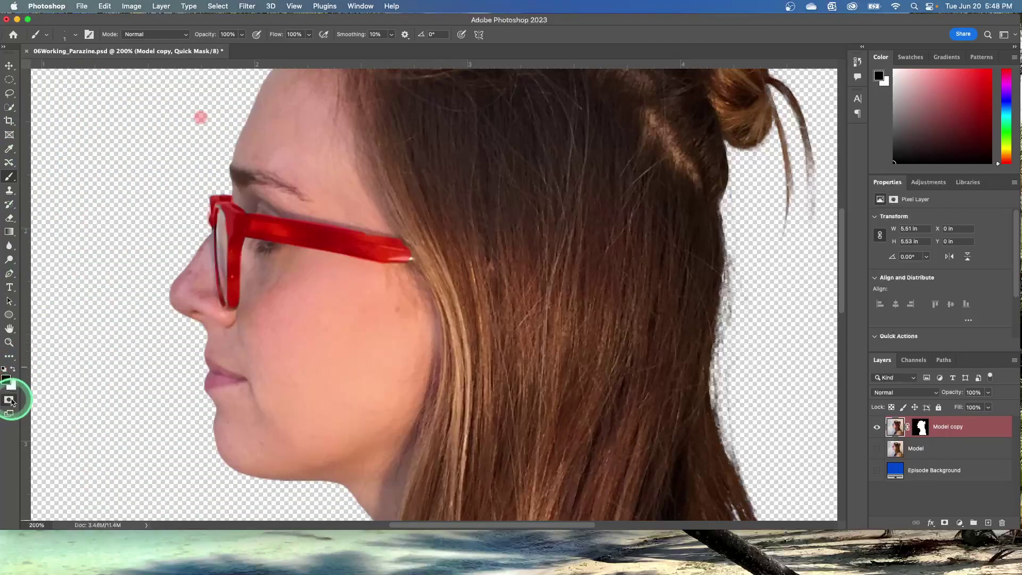
Step: Exit Quick Mask and invert the selection so only the glasses frame and arm are selected
left_click(11, 400)
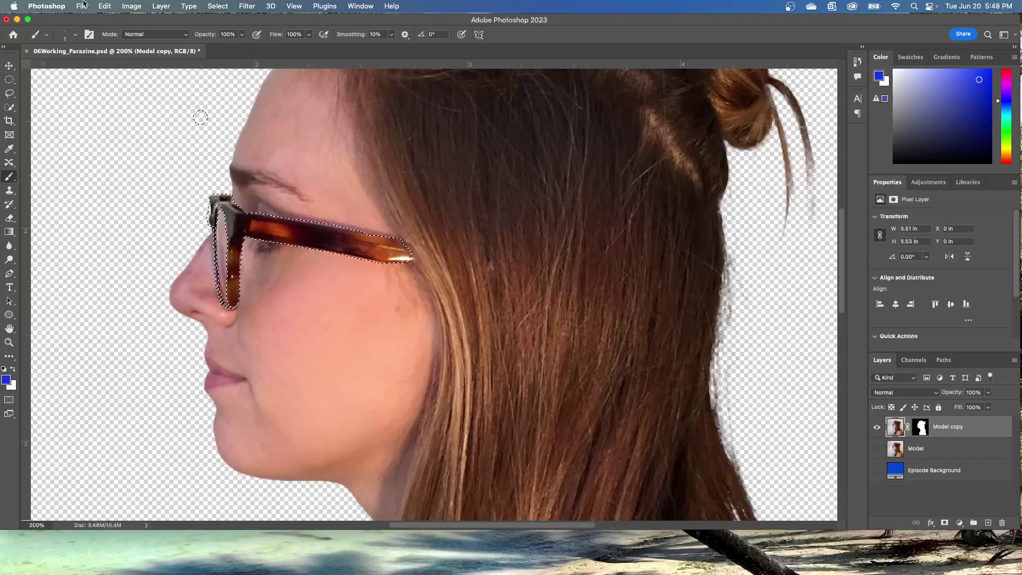
left_click(218, 7)
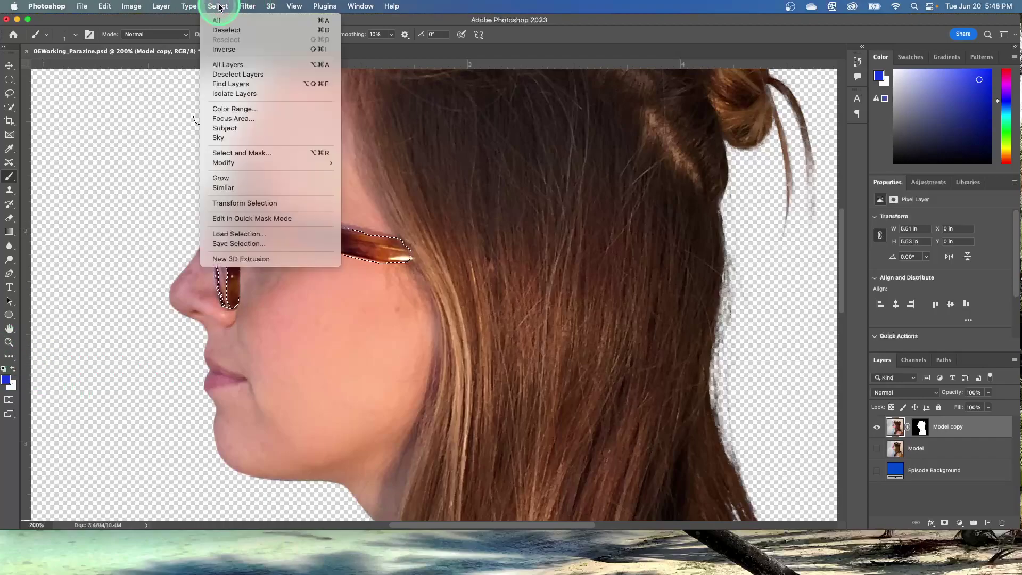
left_click(227, 49)
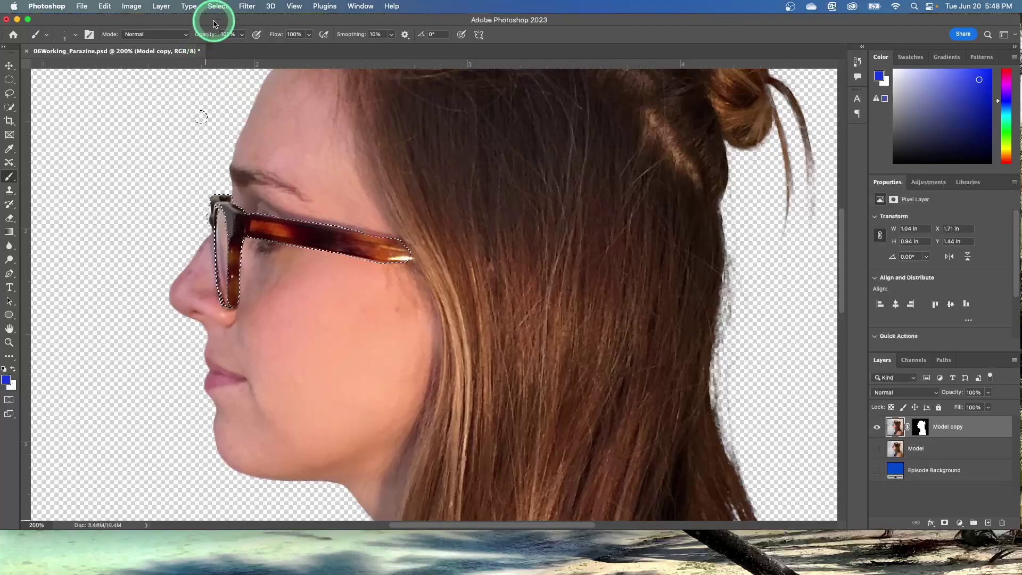
left_click(214, 7)
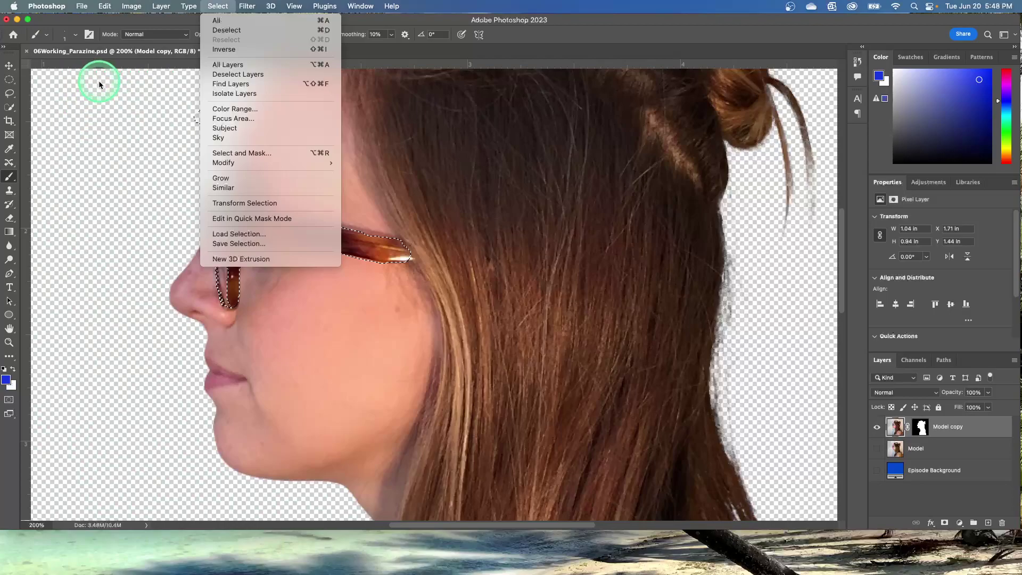
left_click(216, 7)
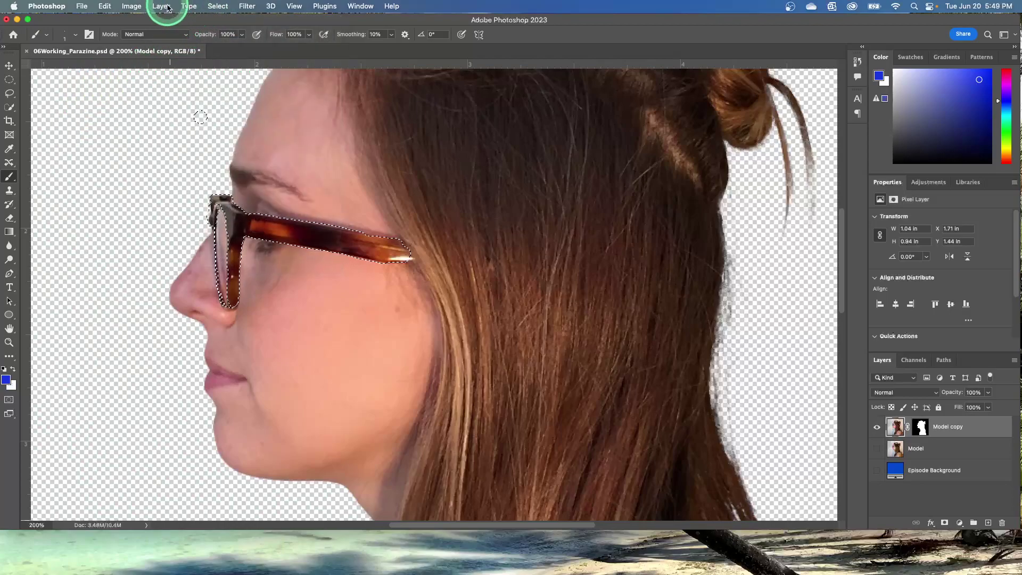
Step: Apply a Hue/Saturation adjustment with Hue +70 to the selected glasses
left_click(132, 7)
mouse_move(143, 40)
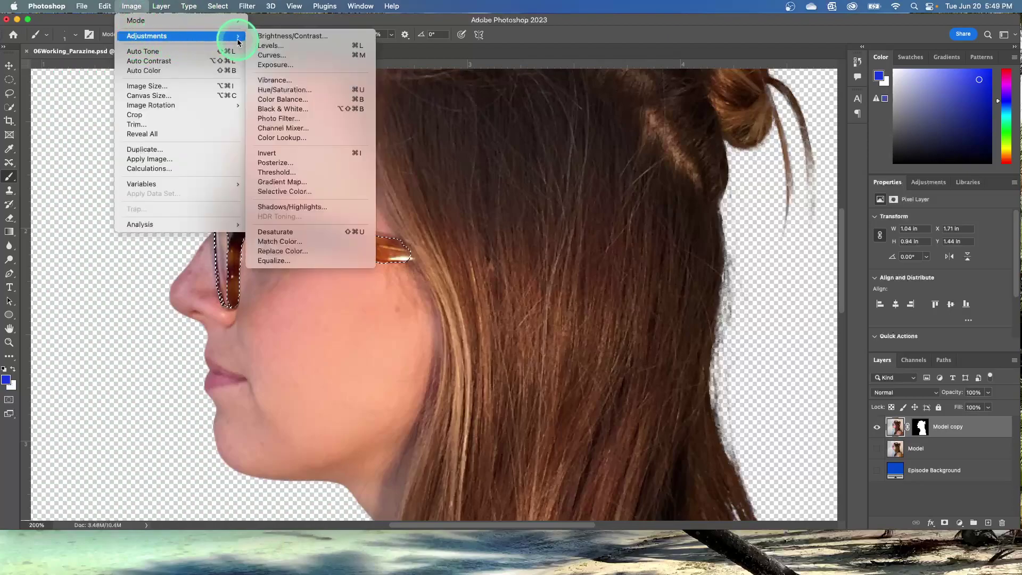
left_click(282, 90)
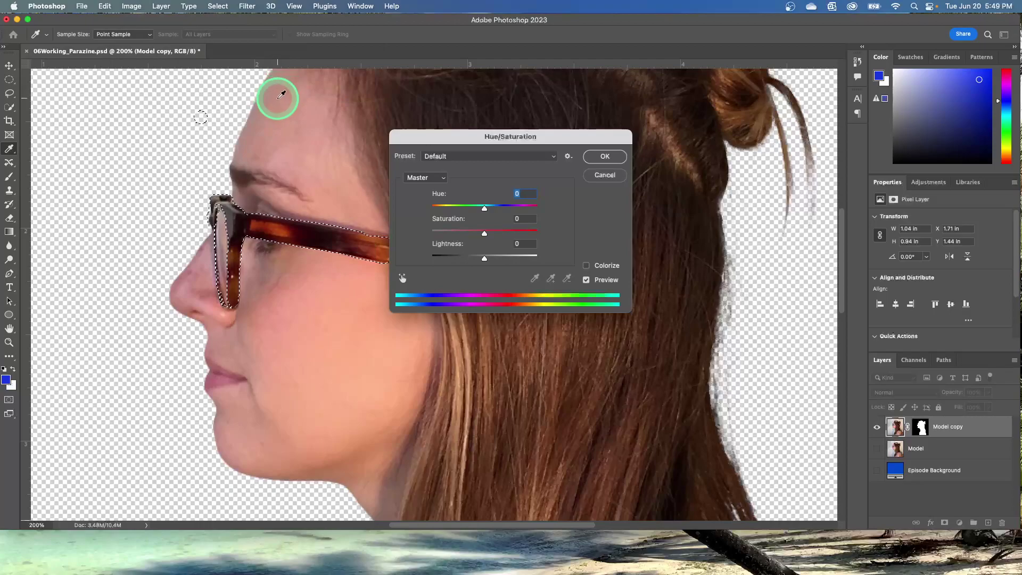
type("70")
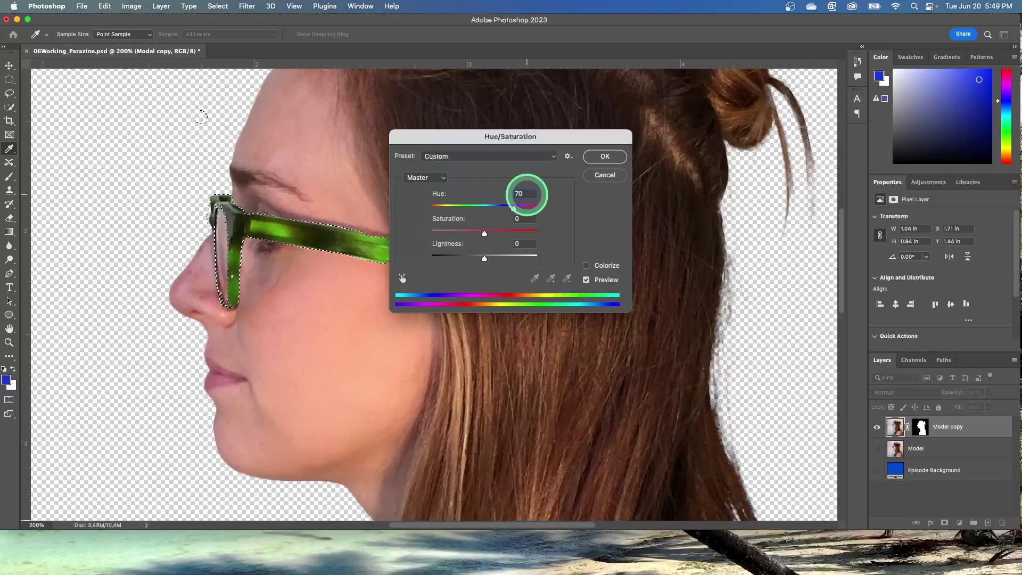
left_click(603, 156)
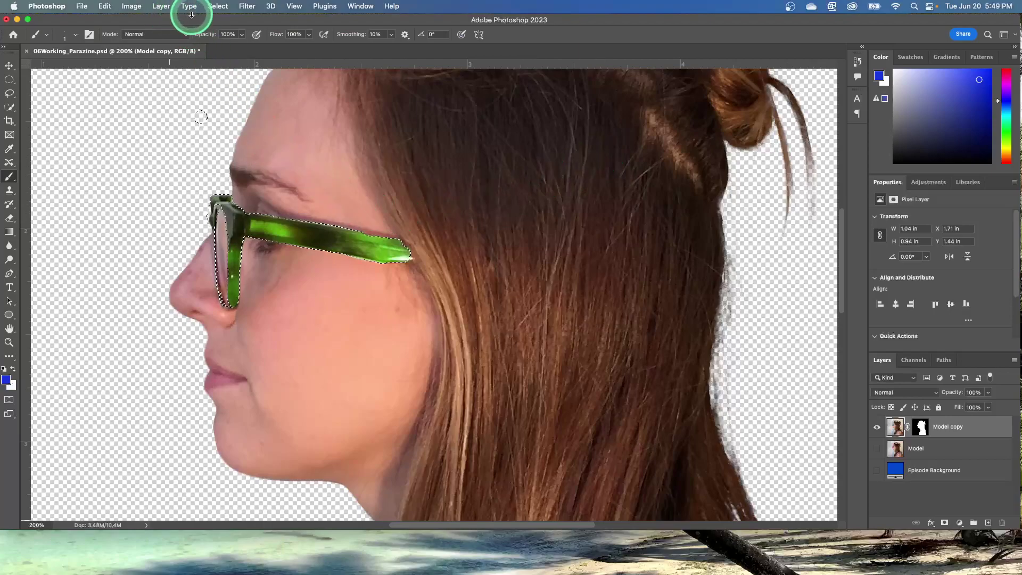
Step: Deselect the green glasses and save 06Working_Parazine.psd
left_click(216, 7)
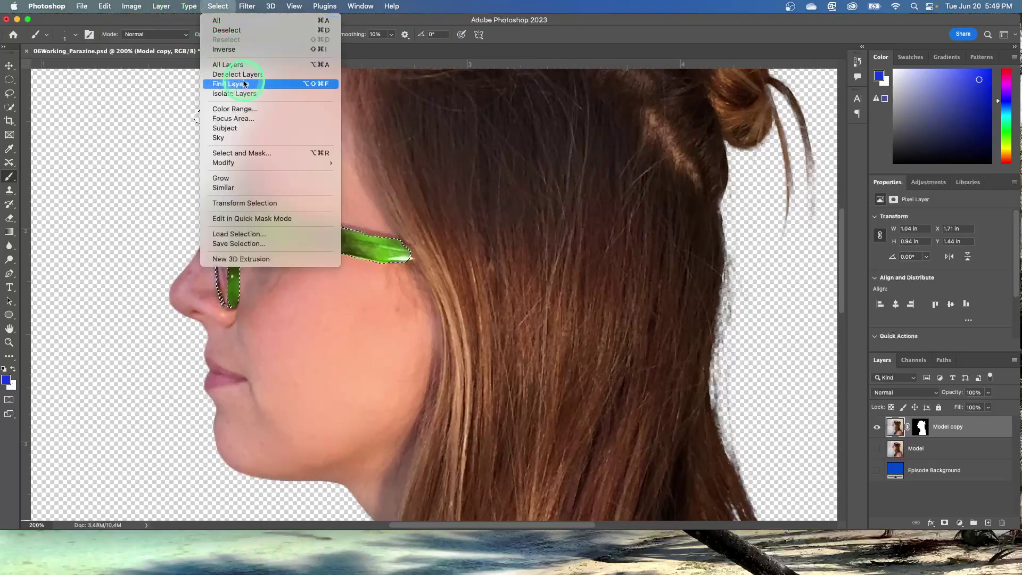
left_click(337, 31)
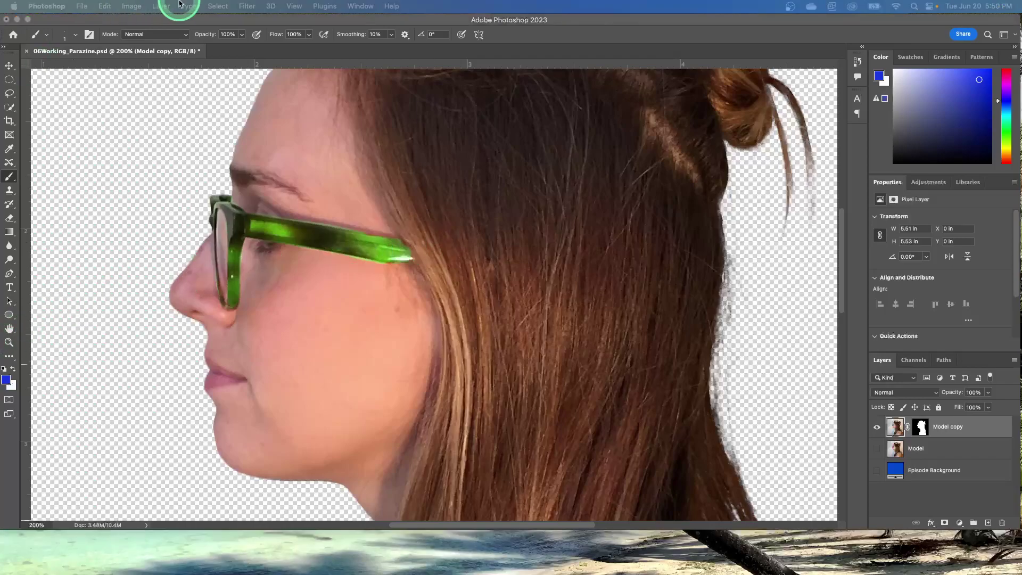
left_click(86, 6)
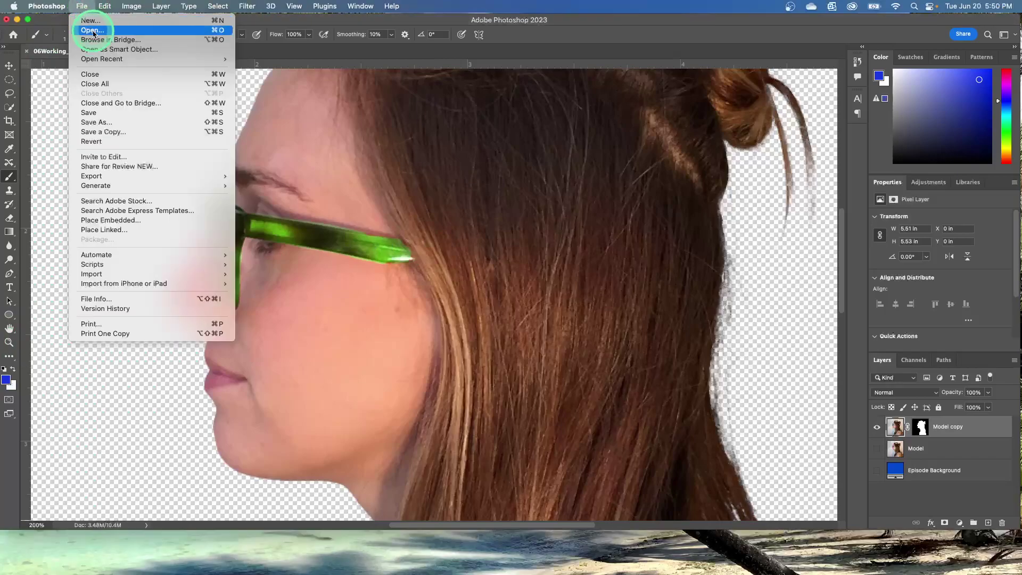
left_click(95, 113)
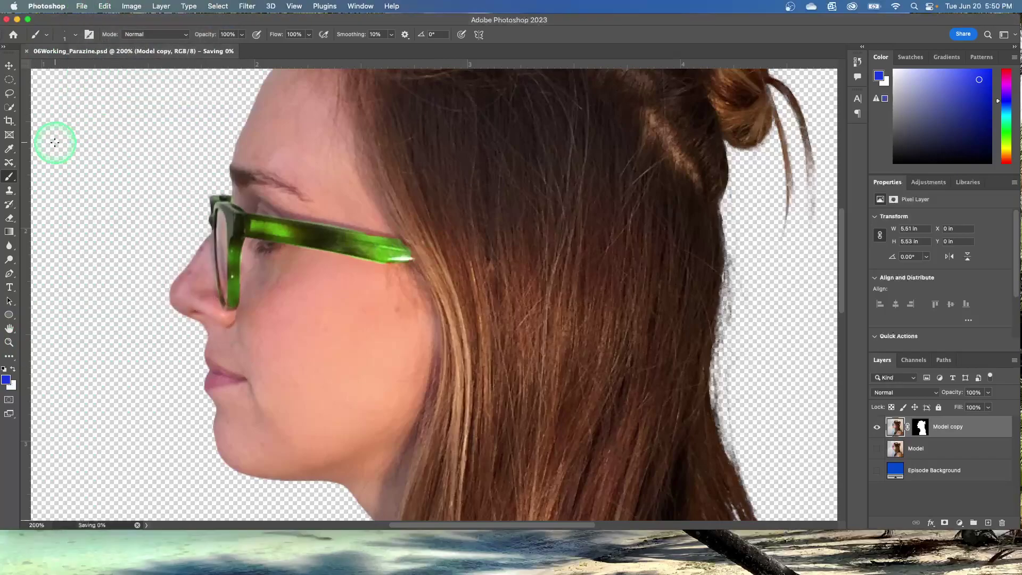